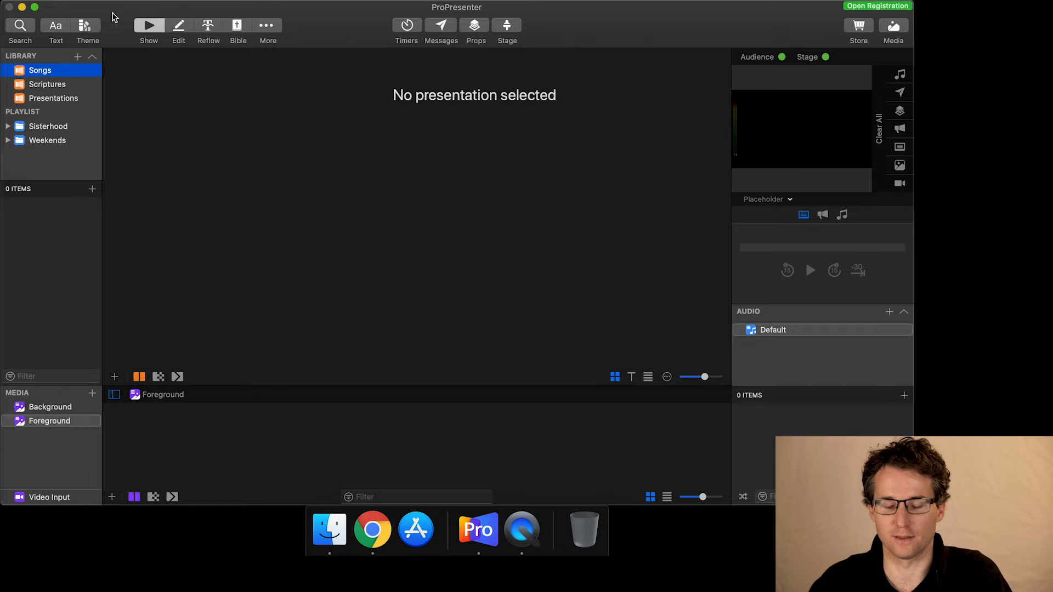
# Create a new presentation named Amazing Grace in the Songs library, keeping the default theme and 1920 x 1080 size.
pyautogui.click(78, 57)
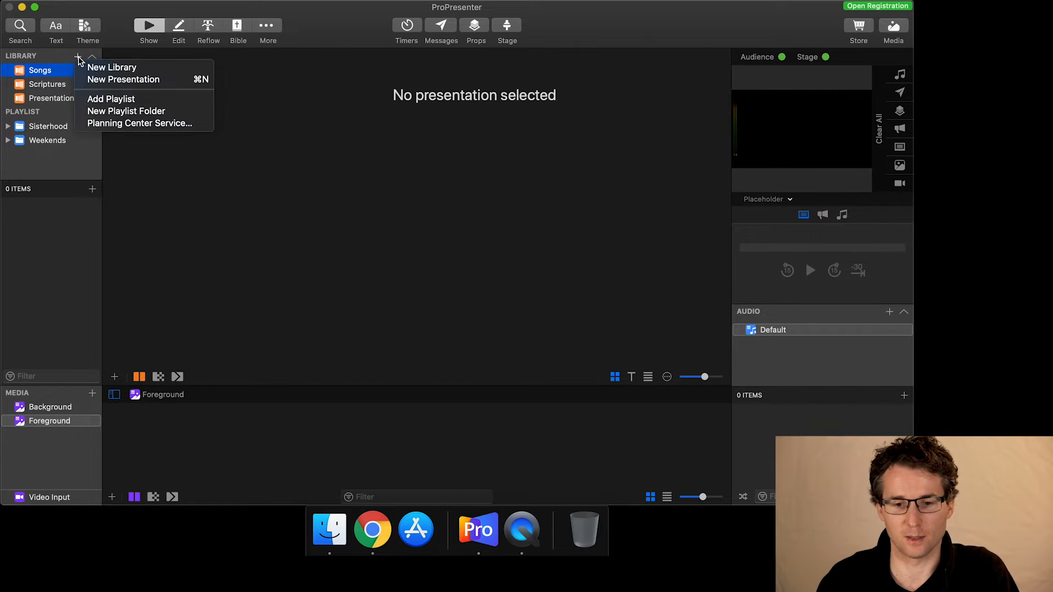
pyautogui.click(108, 81)
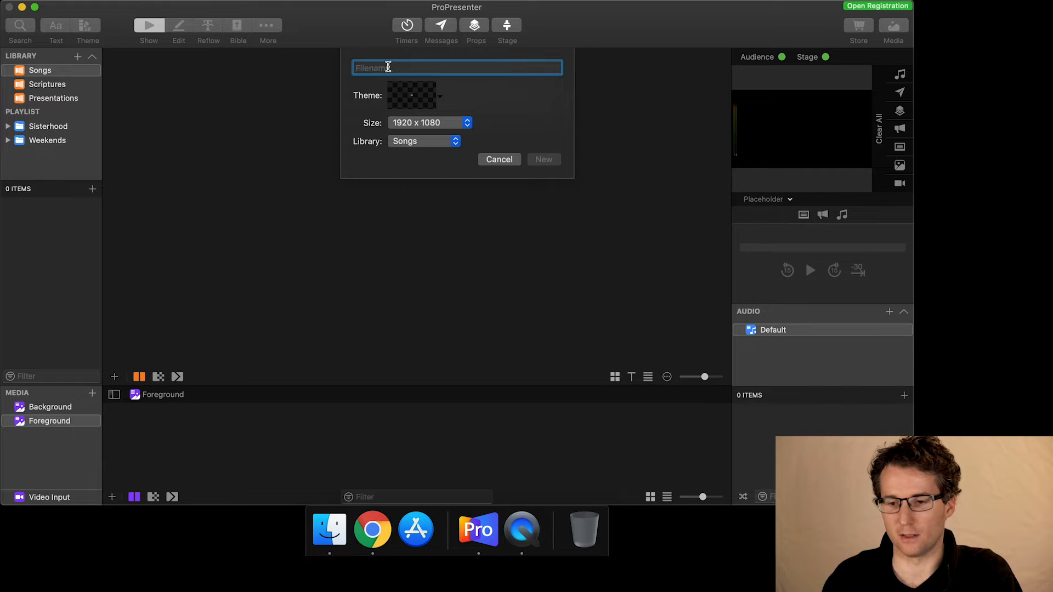
pyautogui.click(400, 143)
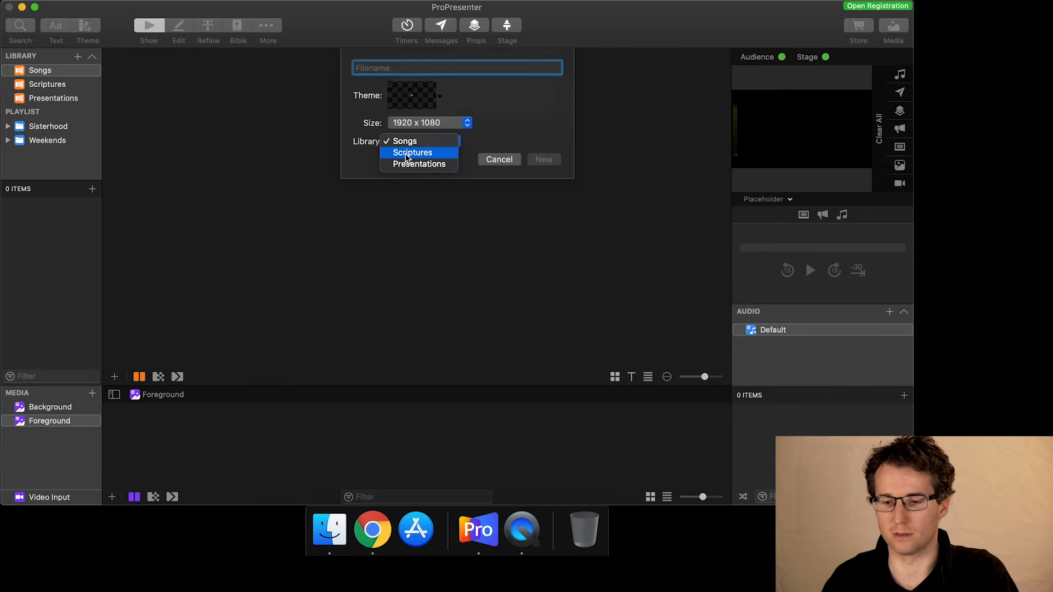
pyautogui.click(404, 144)
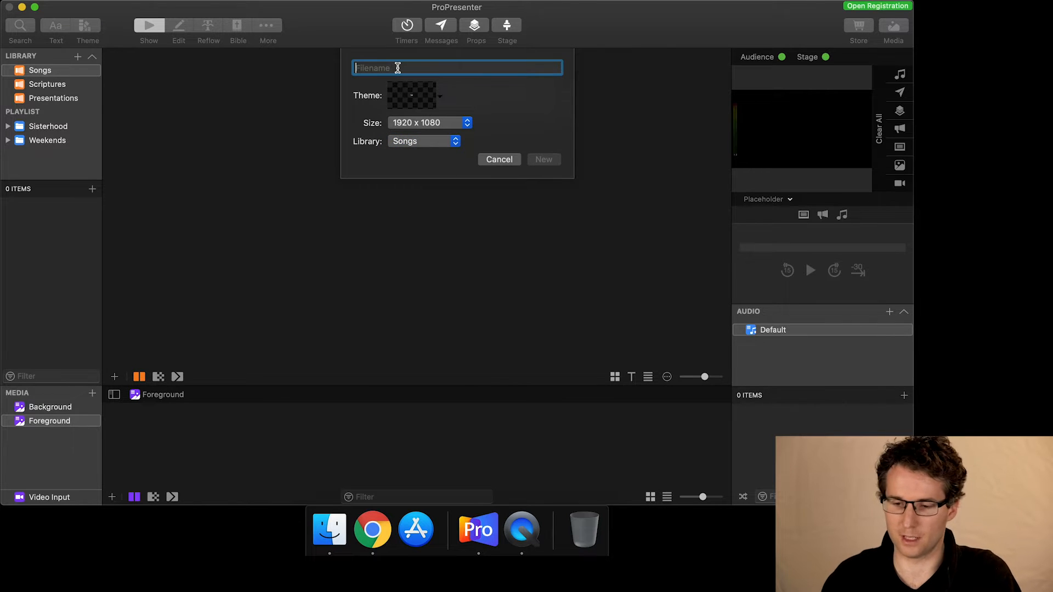
pyautogui.write('Ama')
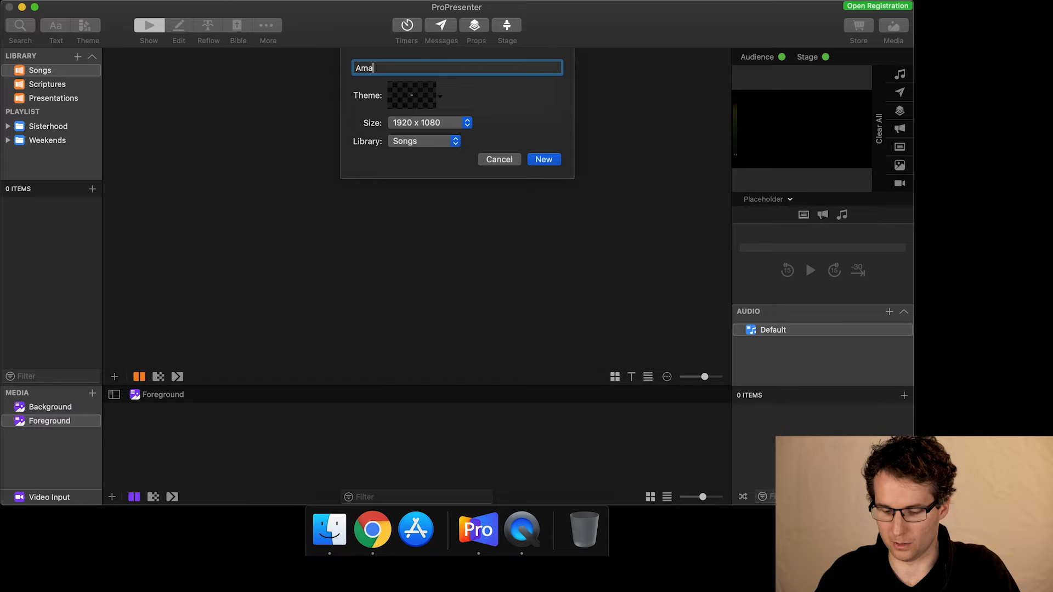
pyautogui.write('zing Grace')
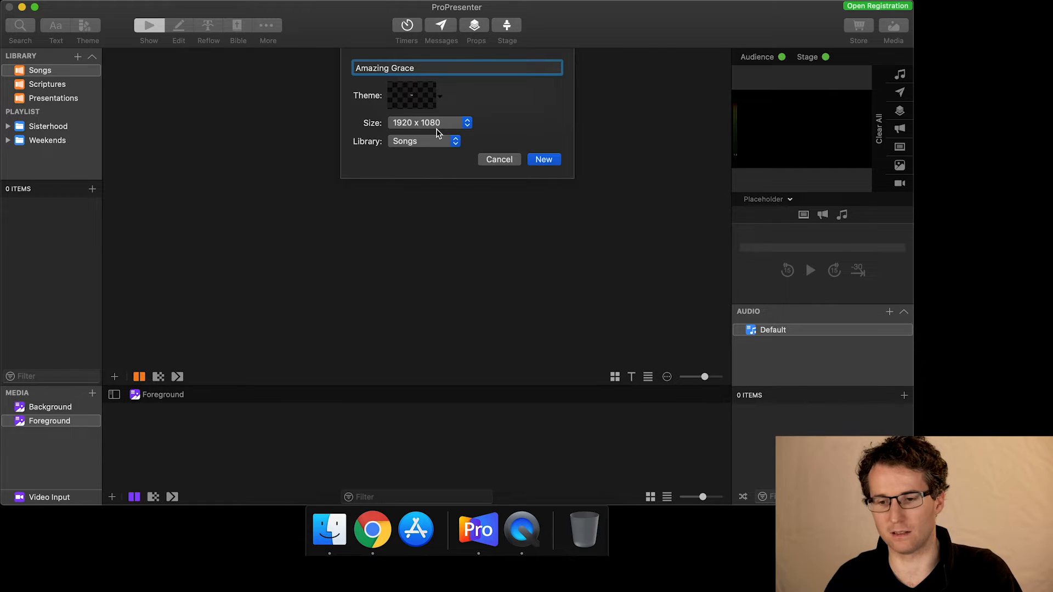
pyautogui.click(435, 102)
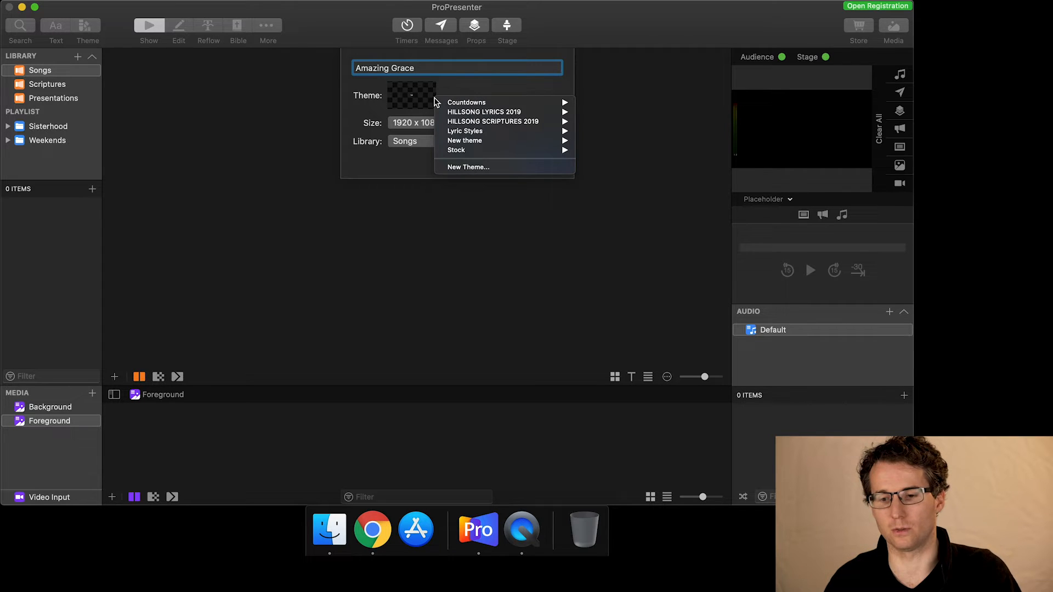
pyautogui.click(443, 89)
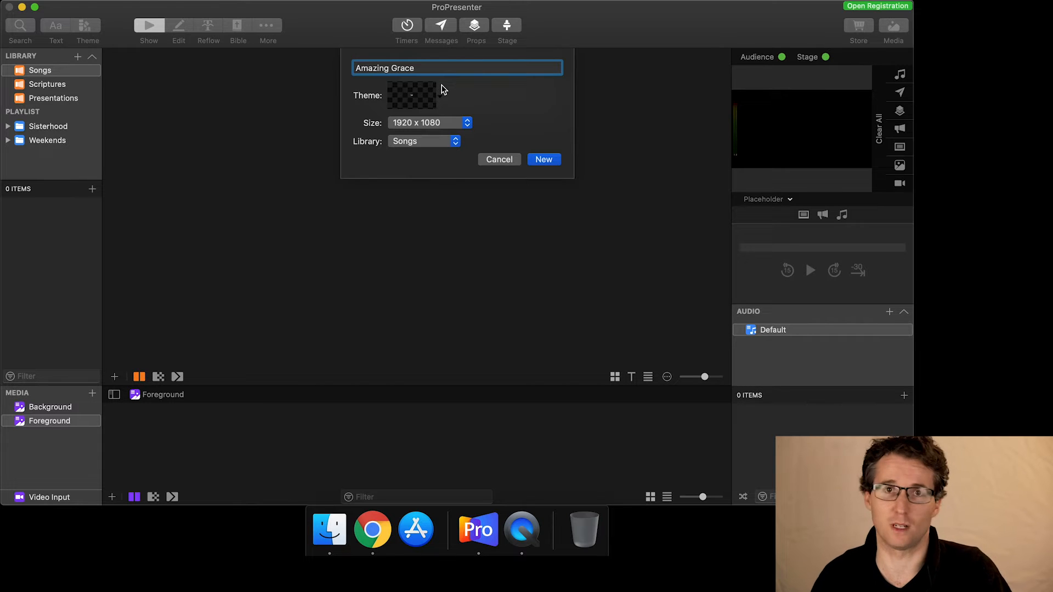
pyautogui.click(539, 161)
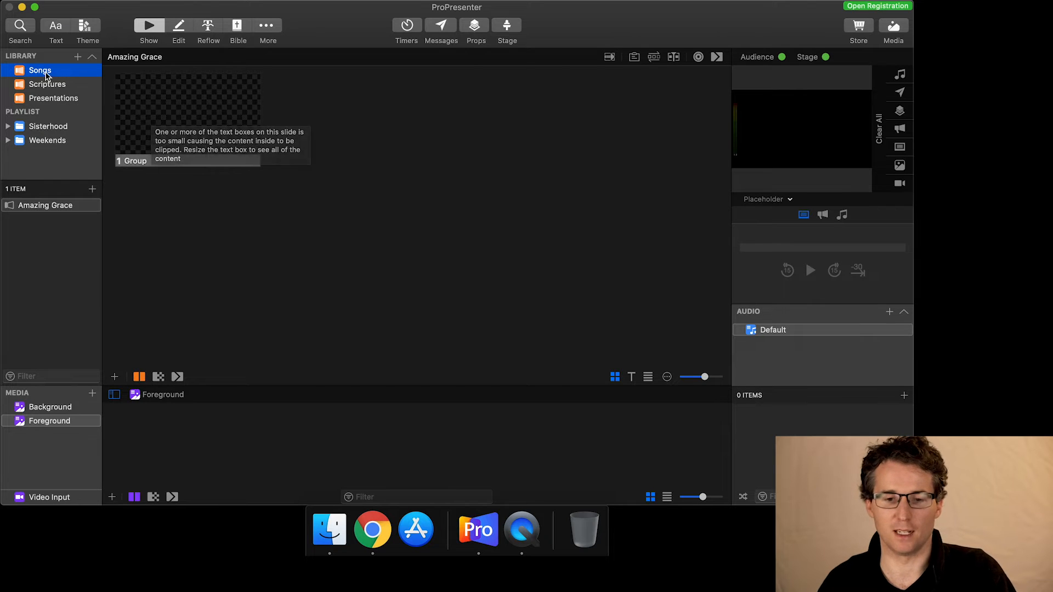
# Expand the Weekends playlist folder and try to add Amazing Grace to its Sunday AM playlist.
pyautogui.click(40, 206)
pyautogui.click(40, 206)
pyautogui.click(9, 207)
pyautogui.click(8, 140)
pyautogui.moveTo(11, 205); pyautogui.dragTo(21, 158)
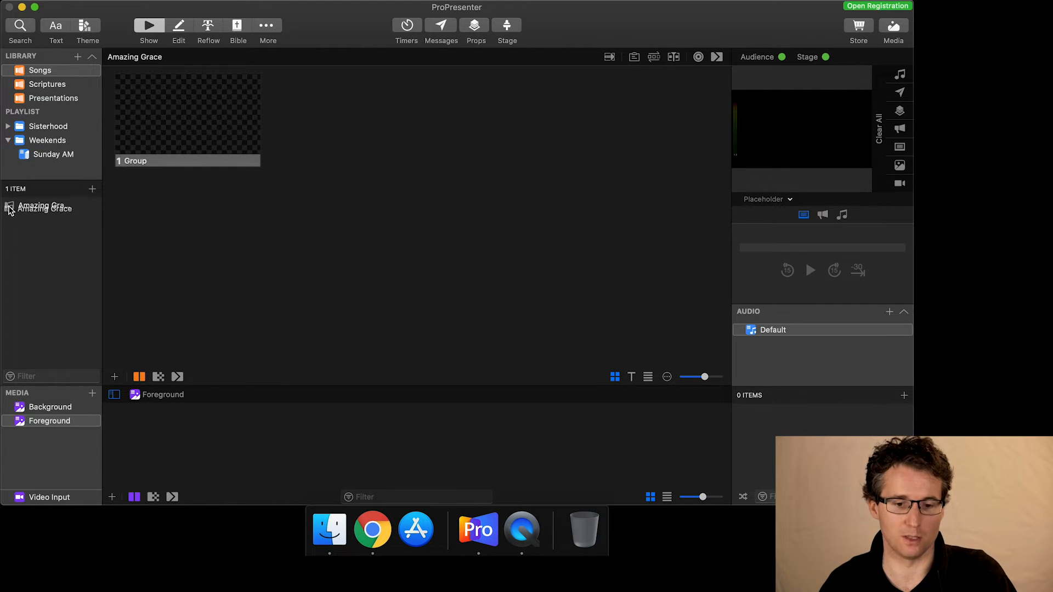
pyautogui.click(8, 207)
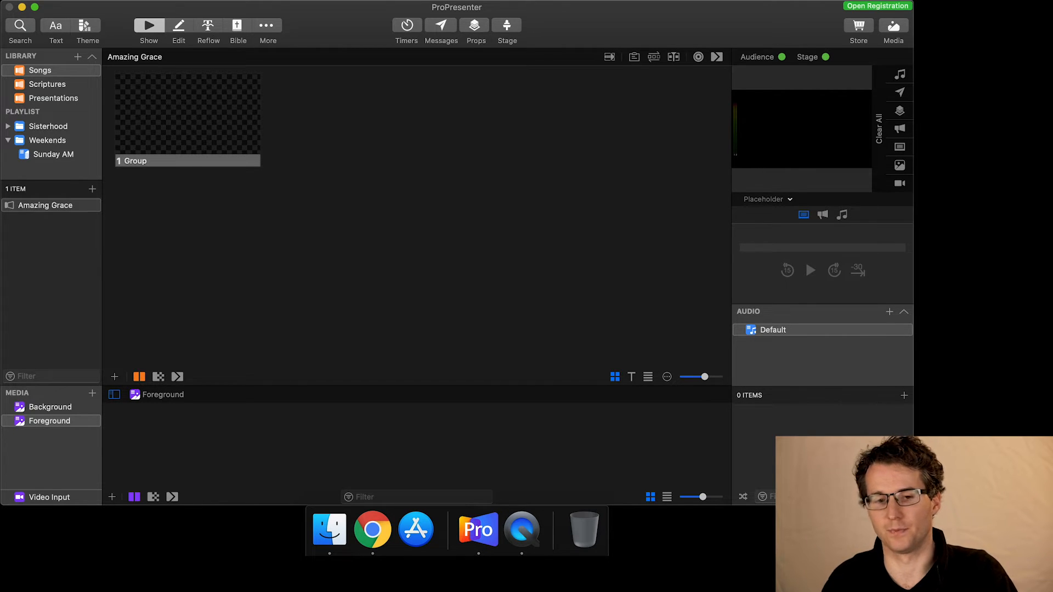
# Import the file Man of Sorrows.pro6 from the Desktop into the Songs library.
pyautogui.click(116, 1)
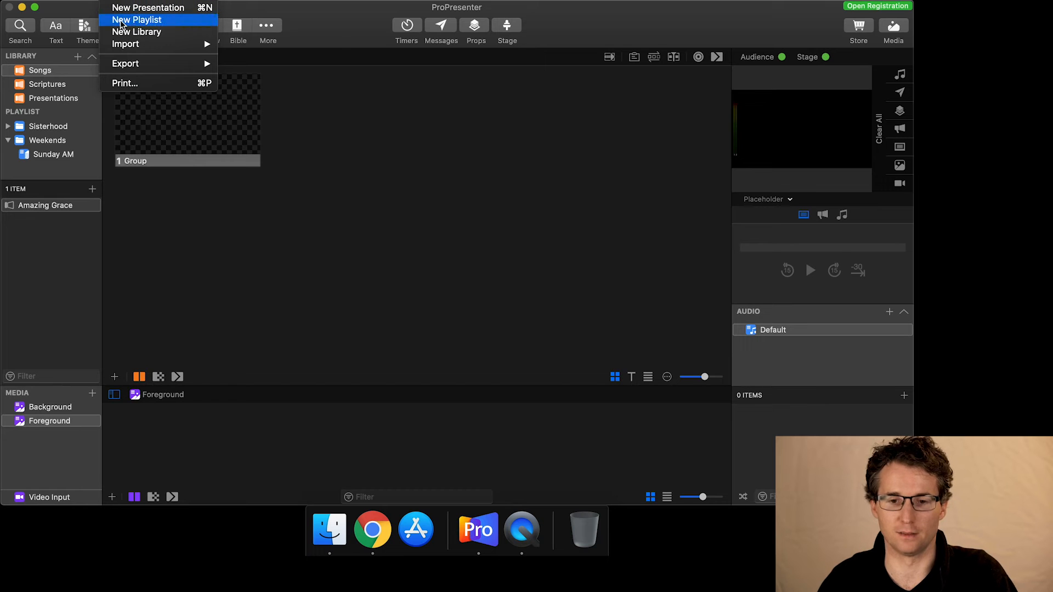
pyautogui.moveTo(134, 48)
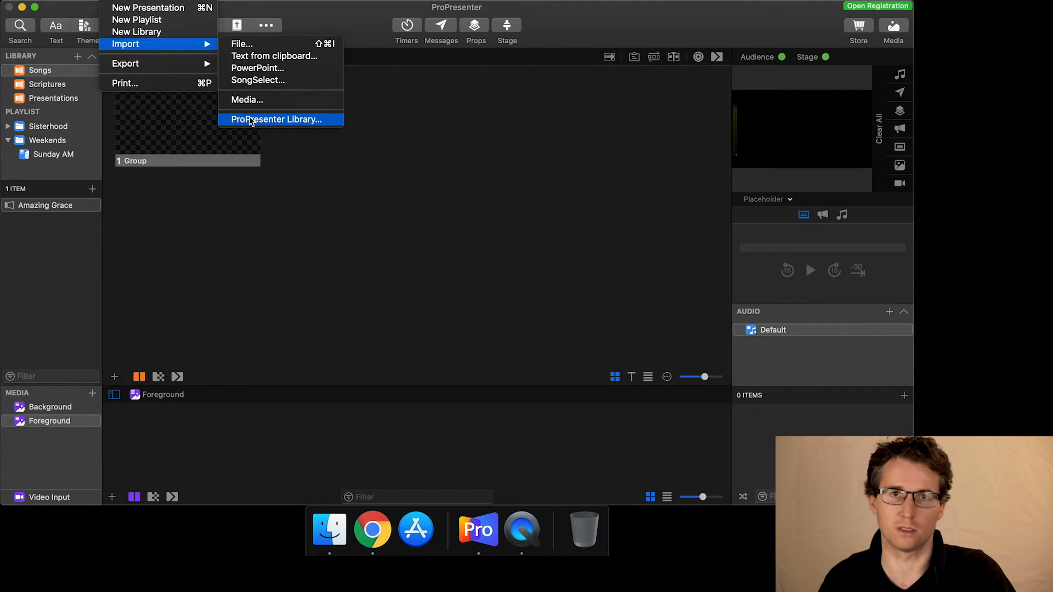
pyautogui.click(248, 45)
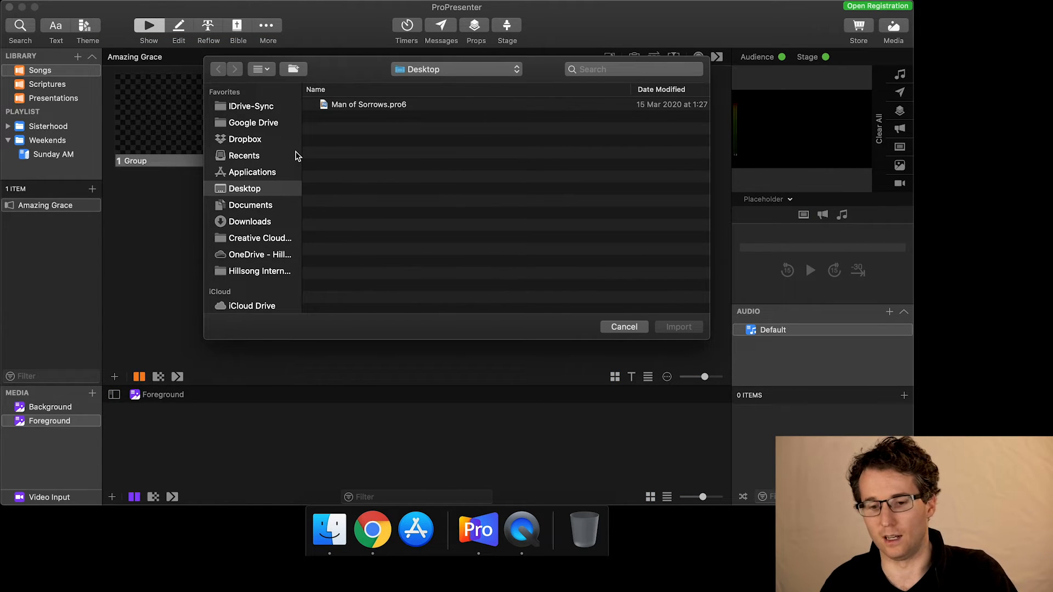
pyautogui.click(366, 107)
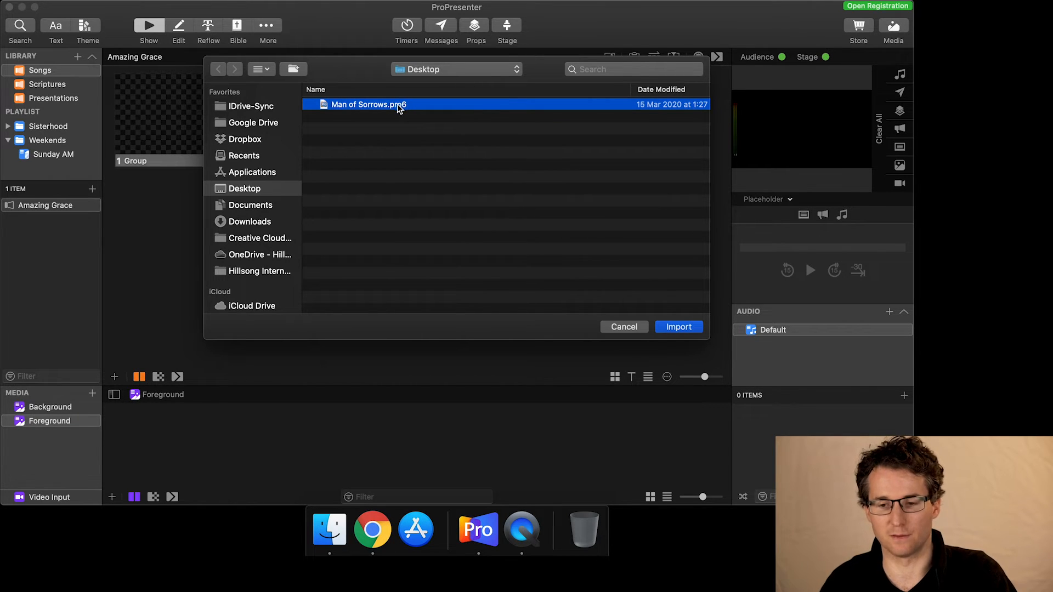
pyautogui.click(680, 328)
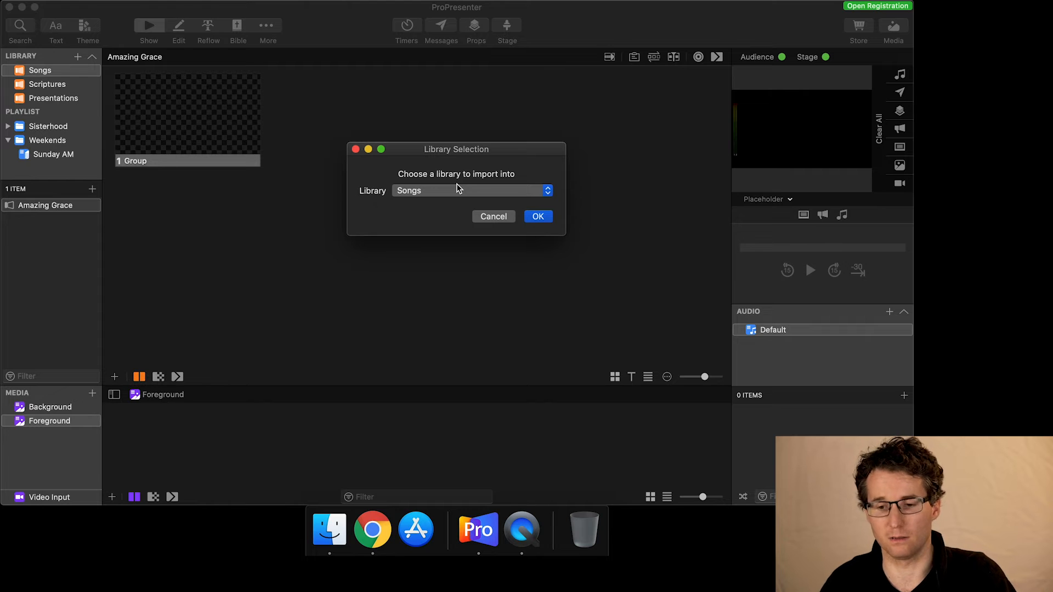
pyautogui.click(537, 217)
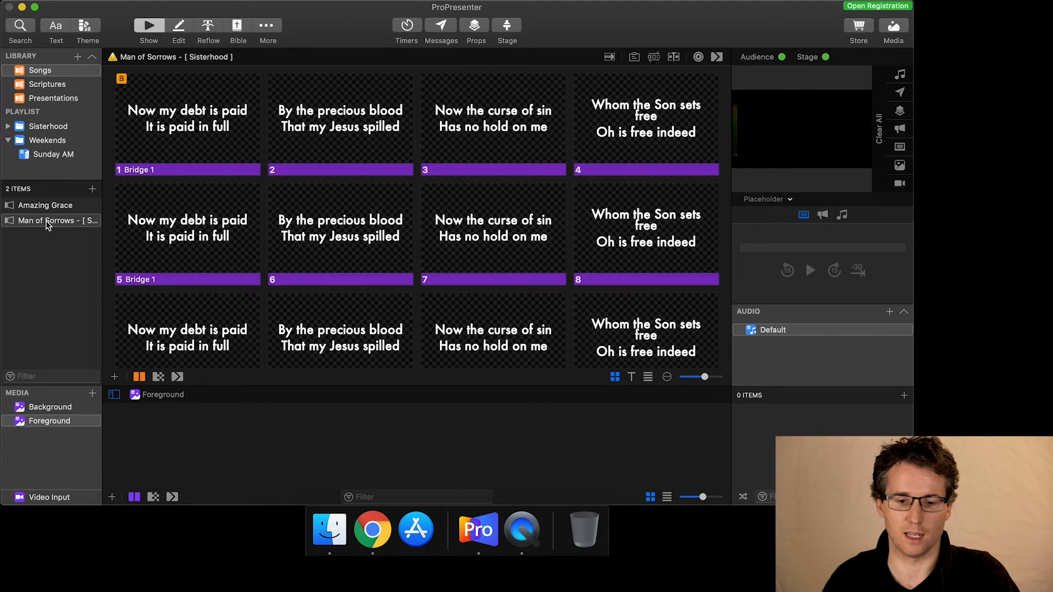
# Select the imported Man of Sorrows song and send its first four slides to the output one after another.
pyautogui.click(15, 224)
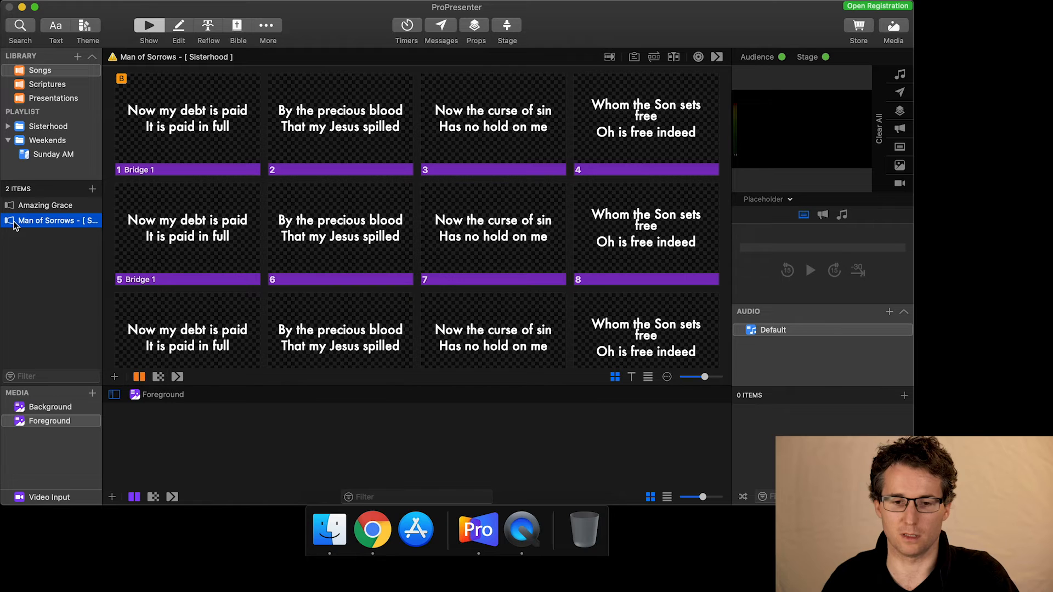
pyautogui.click(218, 127)
pyautogui.click(349, 120)
pyautogui.click(509, 141)
pyautogui.click(636, 143)
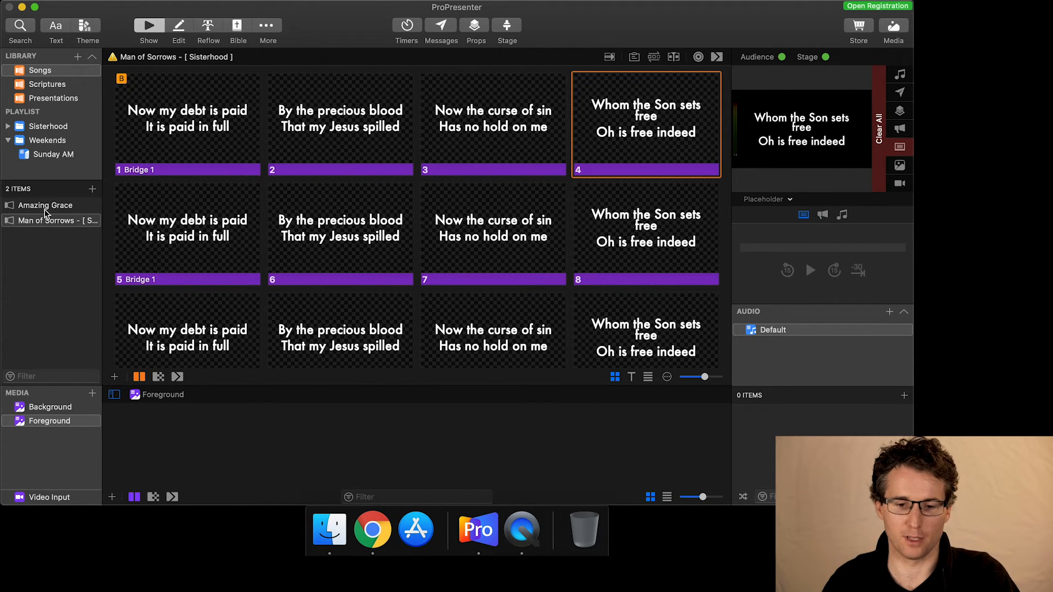
# View the contents of the Scriptures library and return to the Songs library.
pyautogui.click(30, 221)
pyautogui.click(12, 224)
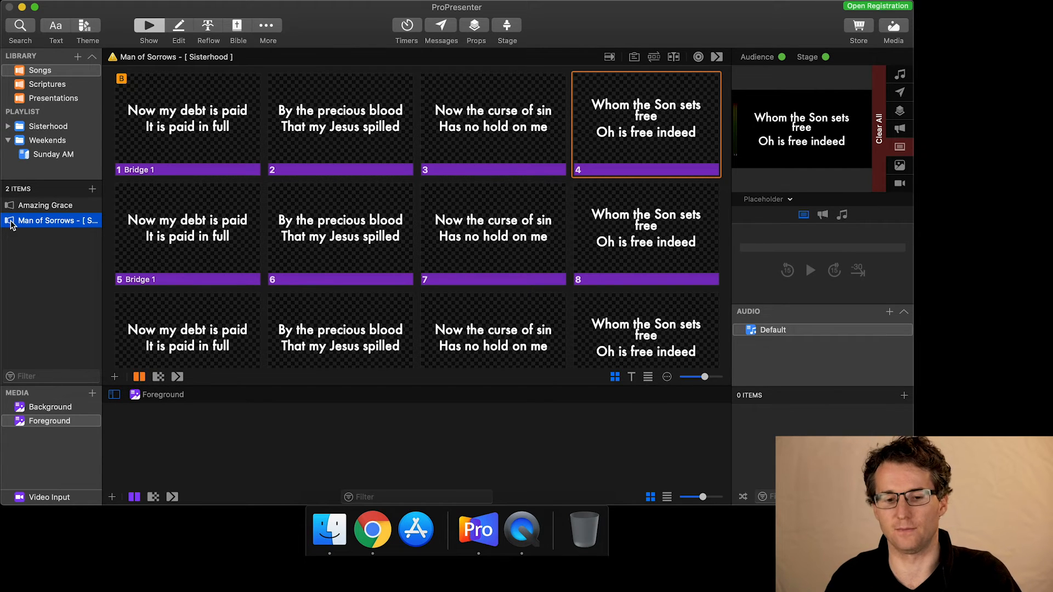
pyautogui.click(20, 71)
pyautogui.click(21, 85)
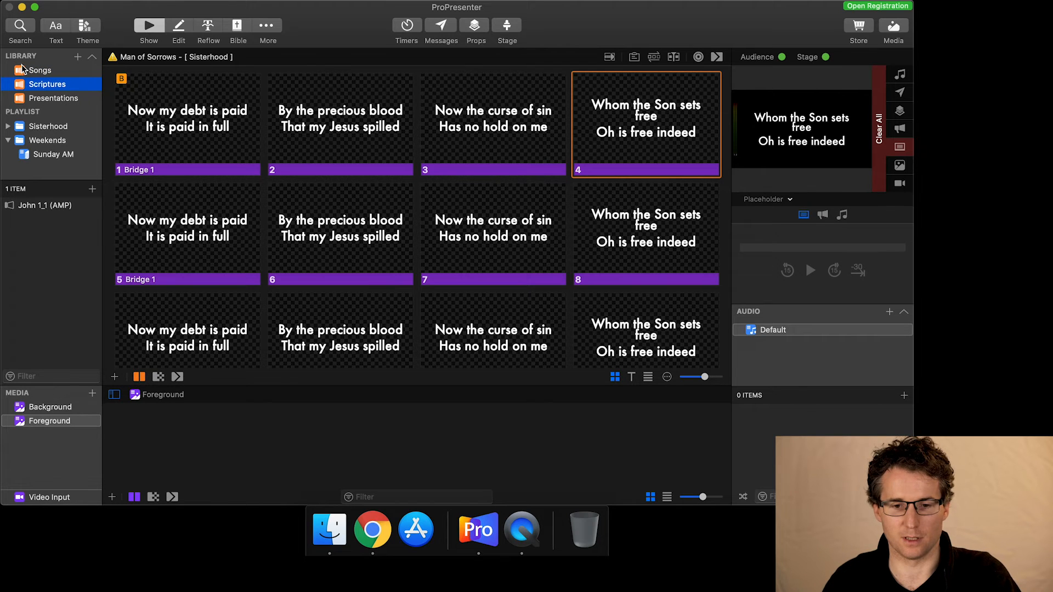
pyautogui.click(21, 72)
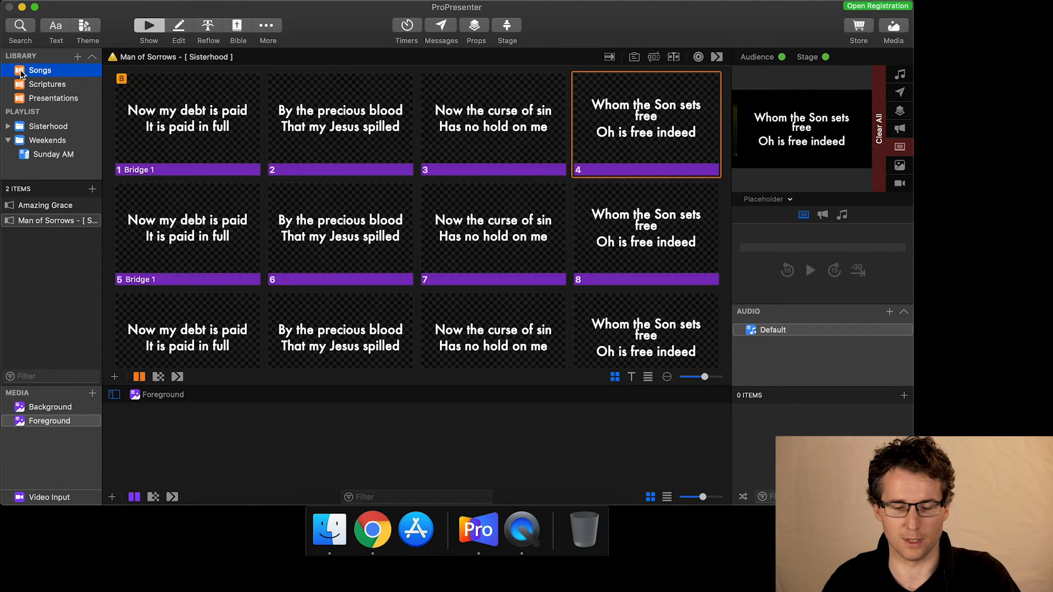
# Export the Man of Sorrows presentation as a bundle named Test export to the Desktop.
pyautogui.rightClick(10, 225)
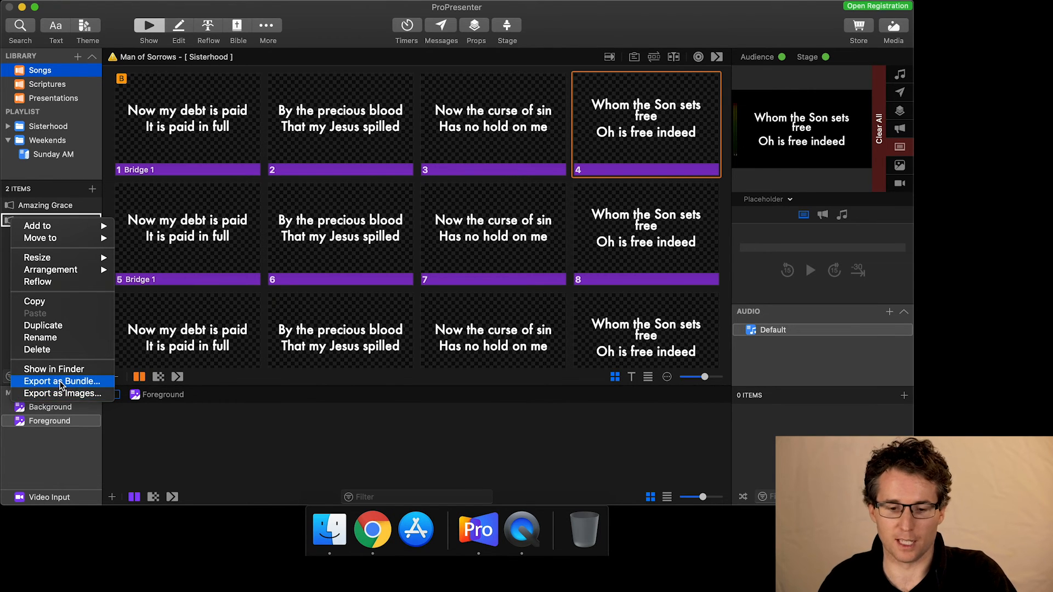
pyautogui.click(60, 382)
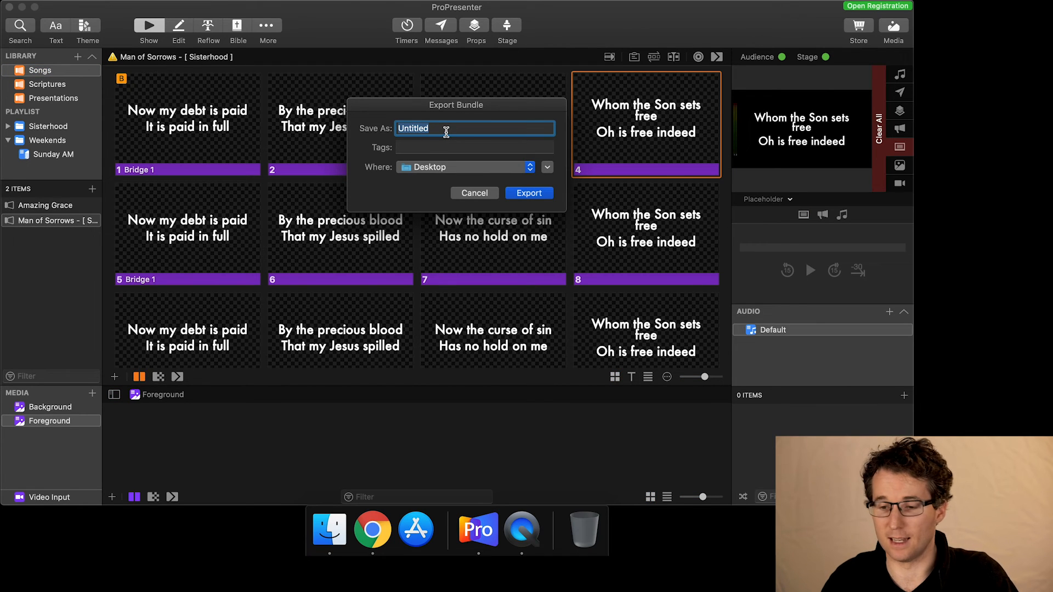
pyautogui.write('T')
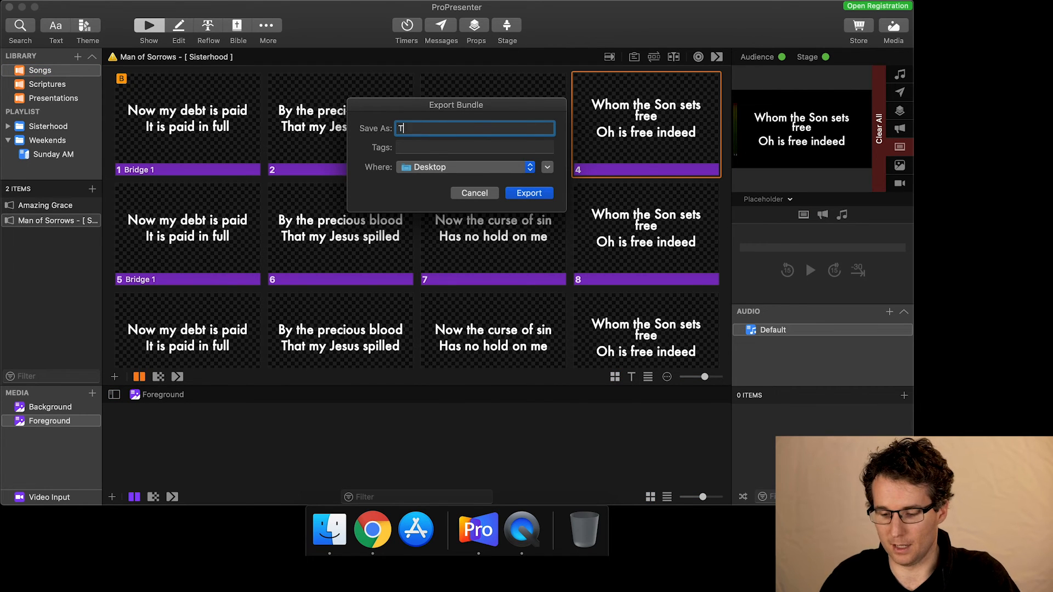
pyautogui.write('est export')
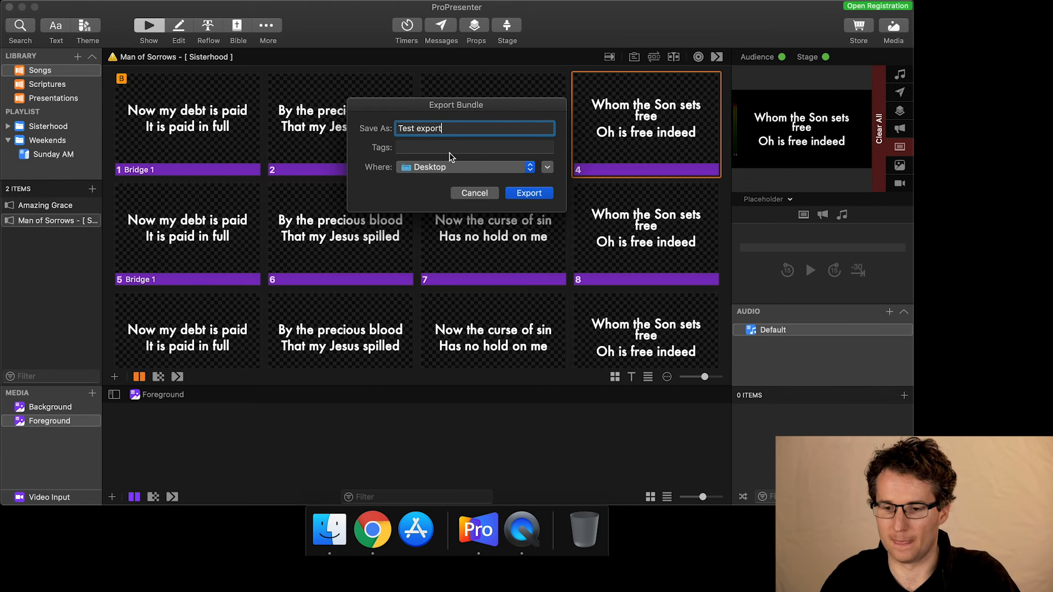
pyautogui.click(481, 167)
pyautogui.click(481, 167)
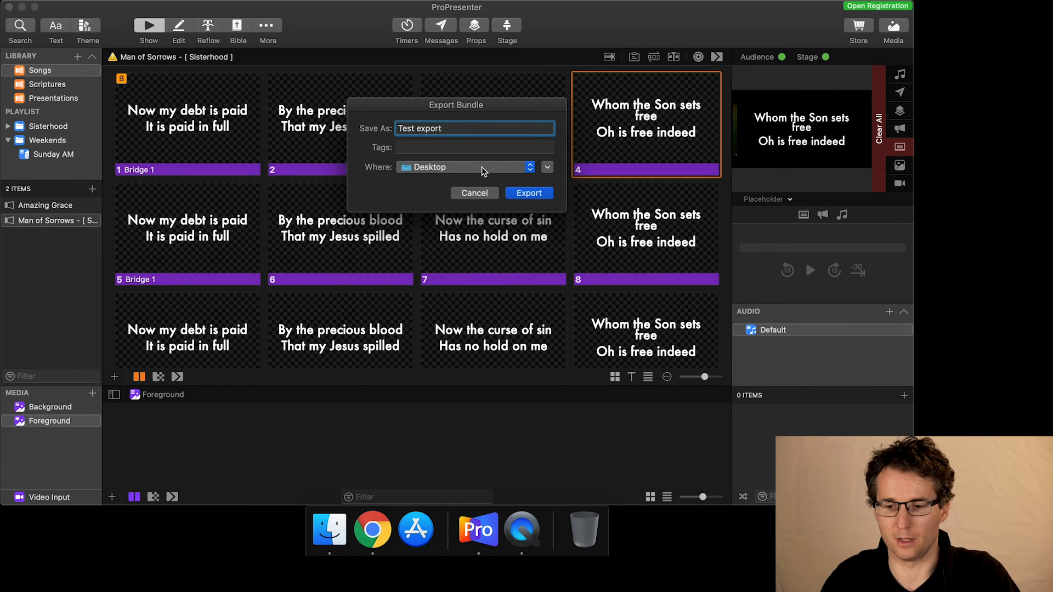
pyautogui.click(526, 192)
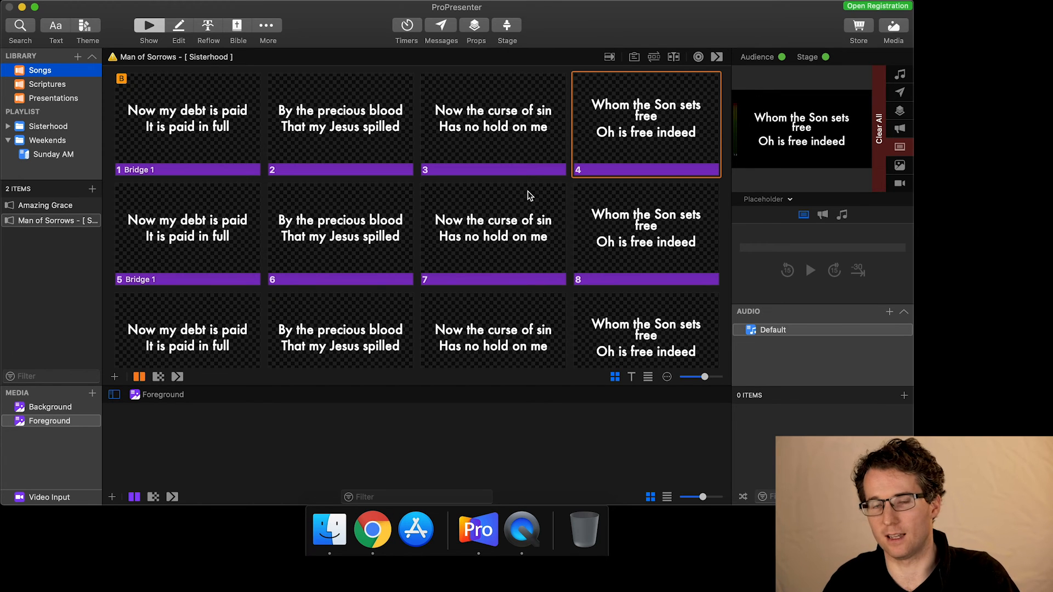
# Switch to Finder and compare Test export.proBundle with Man of Sorrows.pro6 on the Desktop.
pyautogui.click(325, 524)
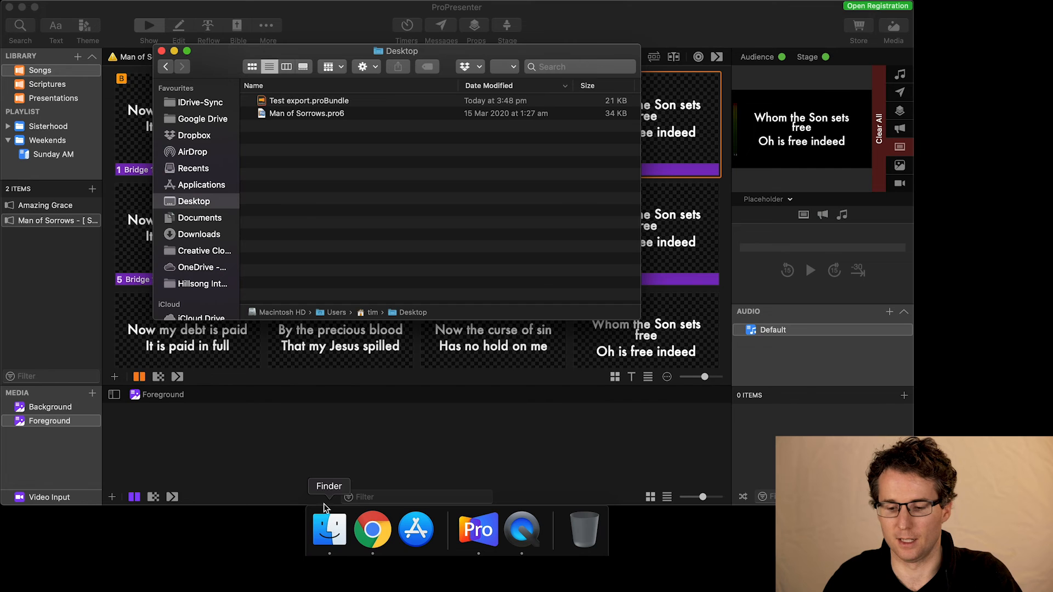
pyautogui.click(295, 102)
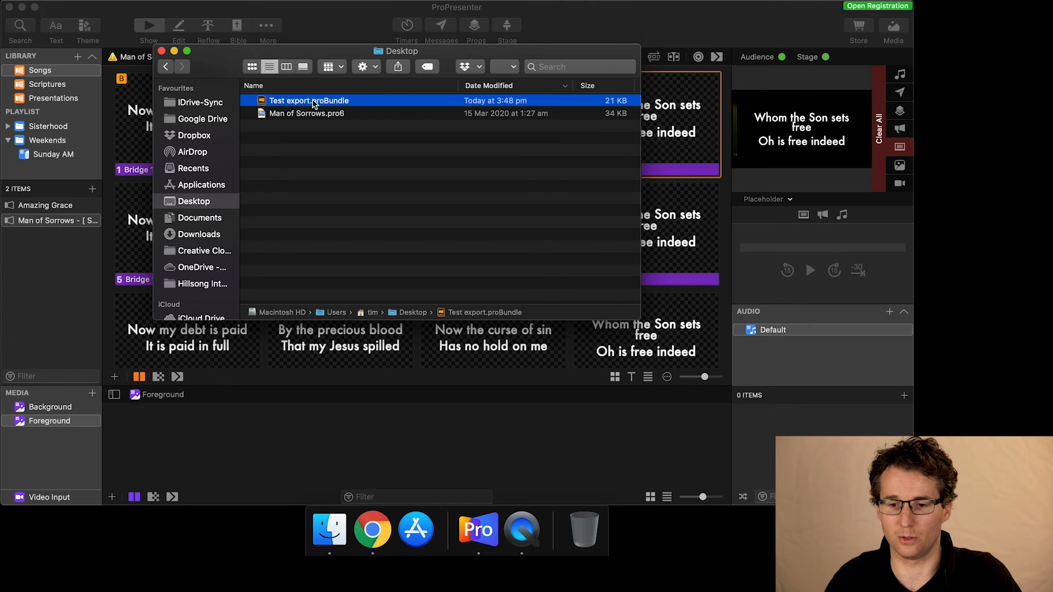
pyautogui.click(327, 115)
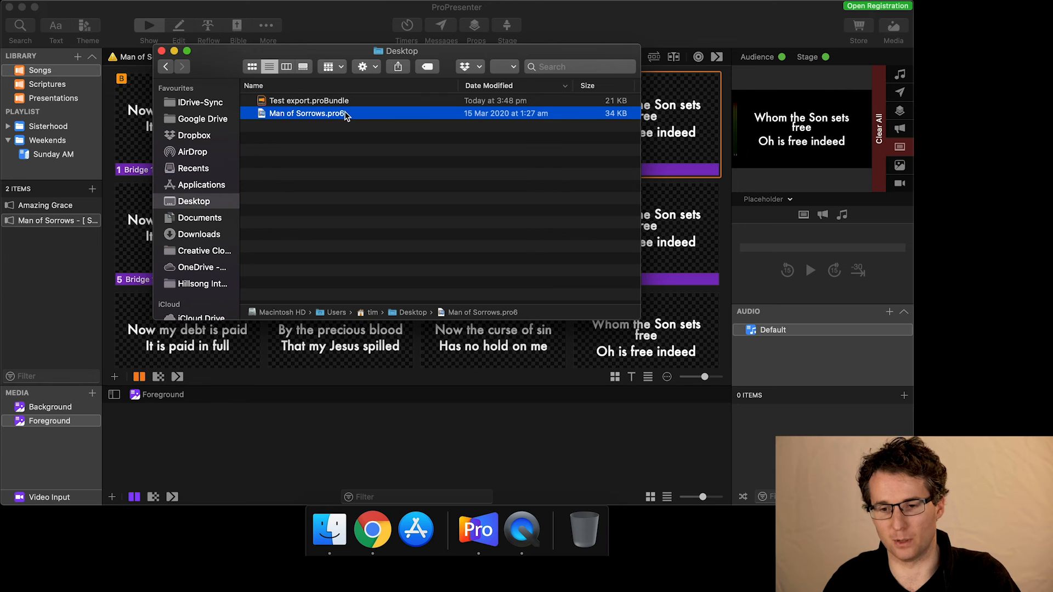
pyautogui.click(308, 102)
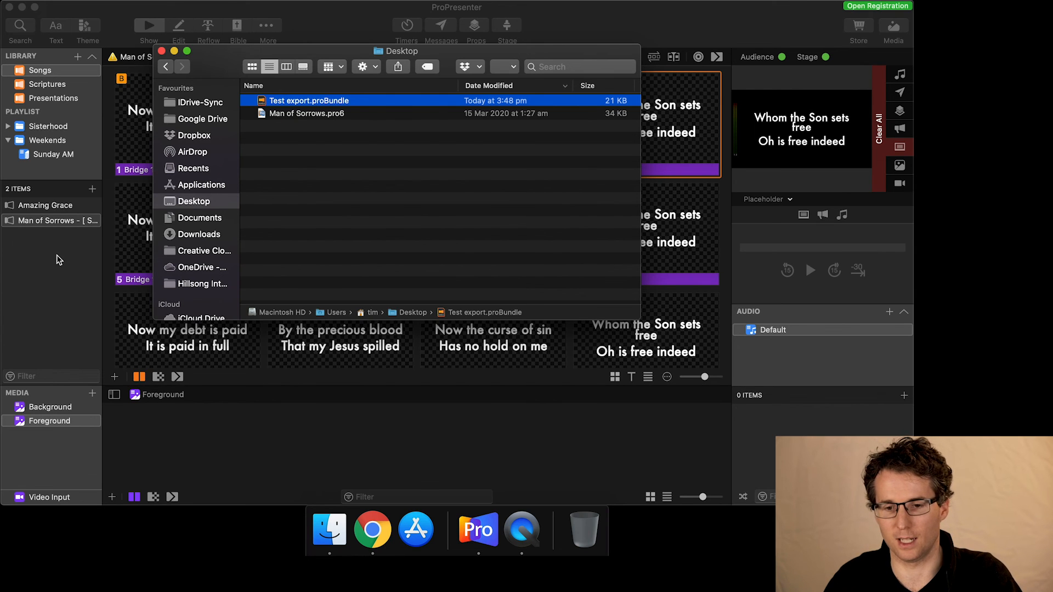
# Return to ProPresenter and delete the Man of Sorrows presentation from the Songs library.
pyautogui.click(17, 228)
pyautogui.rightClick(17, 229)
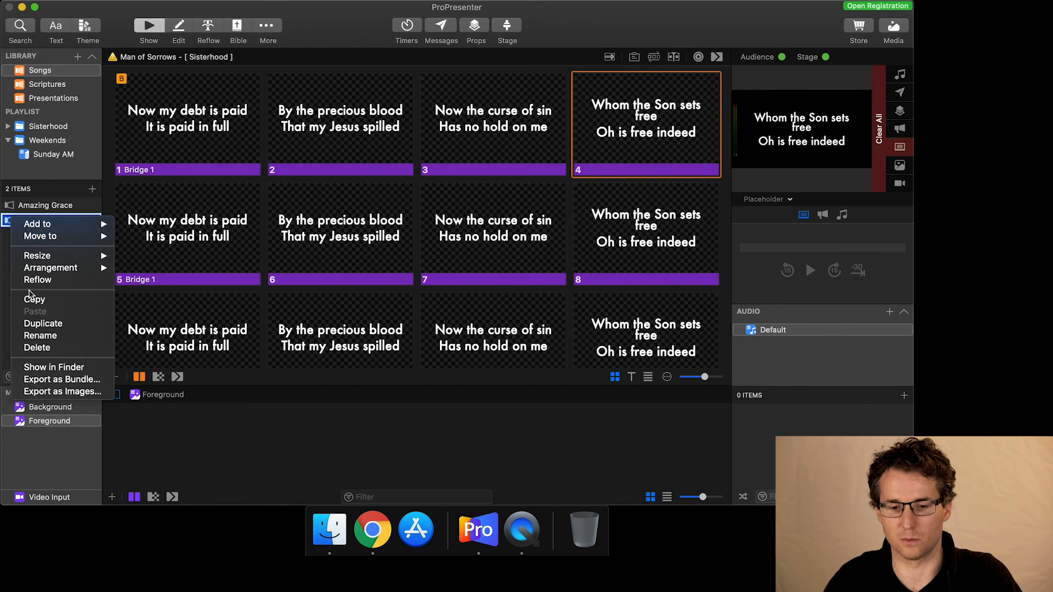
pyautogui.click(37, 348)
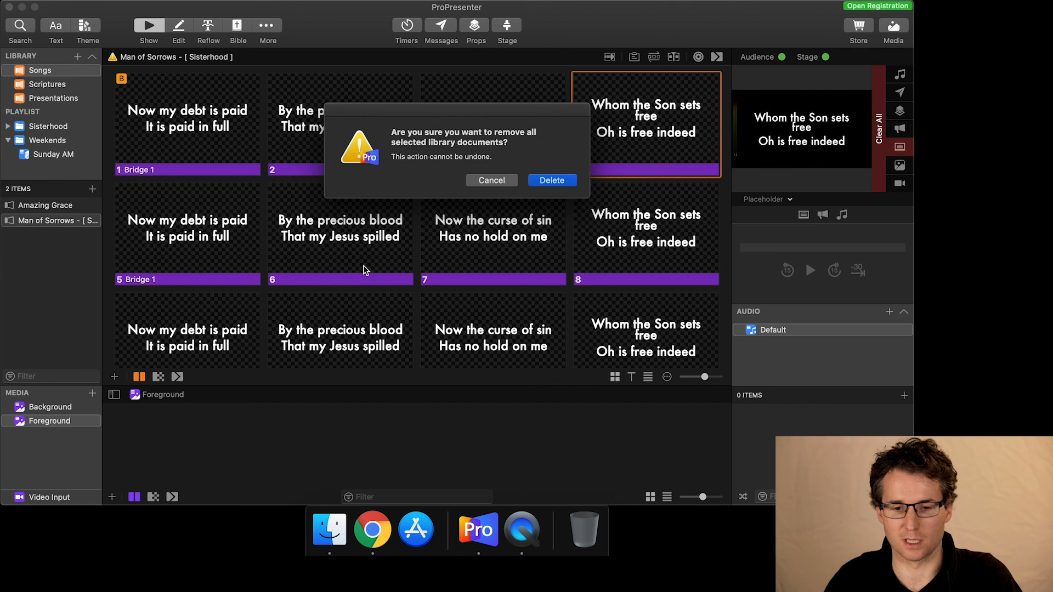
pyautogui.click(551, 185)
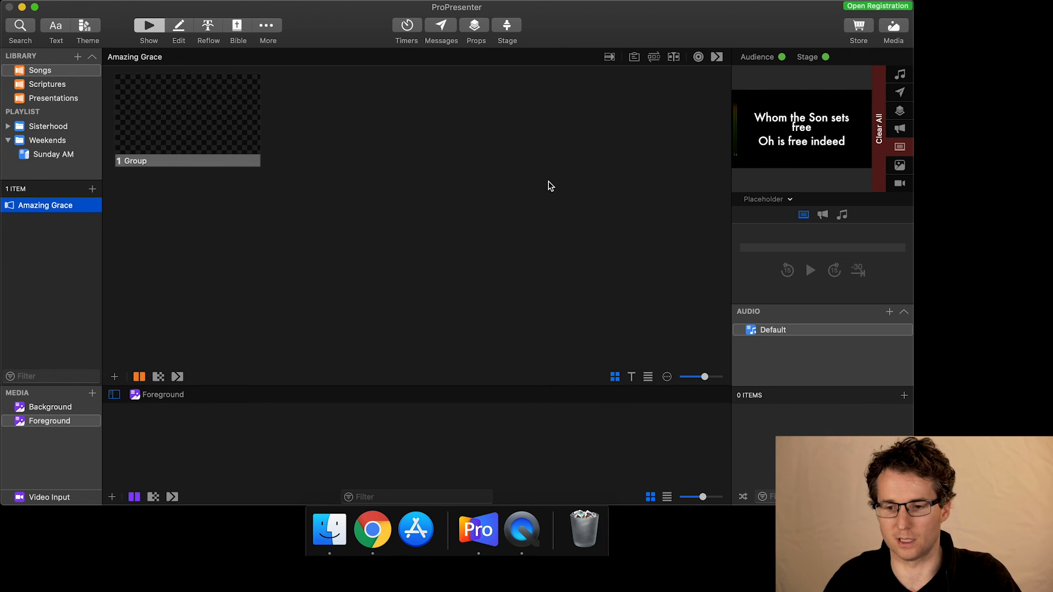
# Switch to Finder and bring Man of Sorrows.pro6 from the Desktop directly into ProPresenter's Songs library.
pyautogui.click(329, 528)
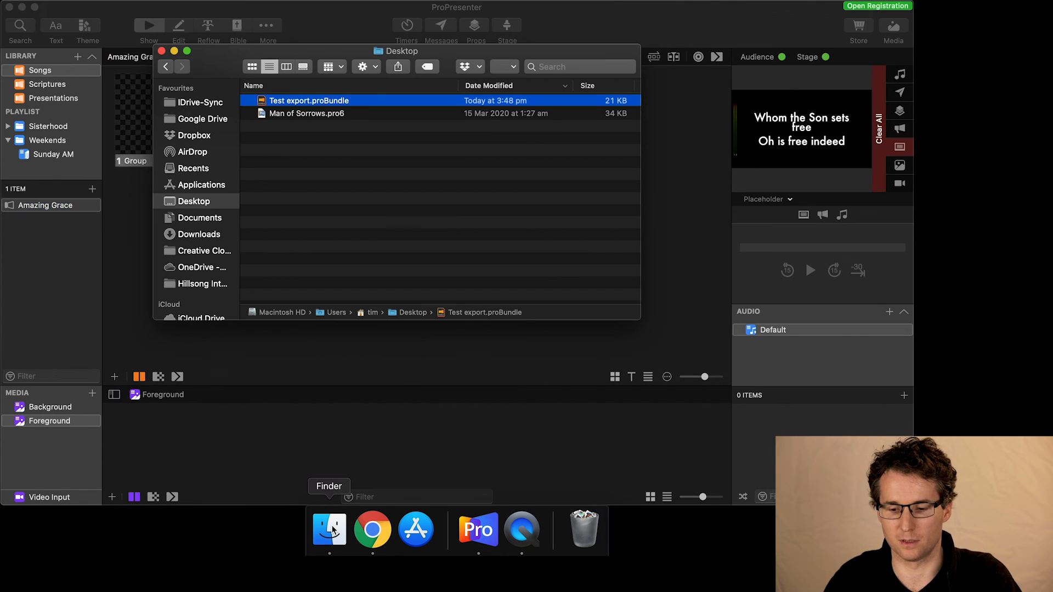
pyautogui.moveTo(226, 57); pyautogui.dragTo(351, 74)
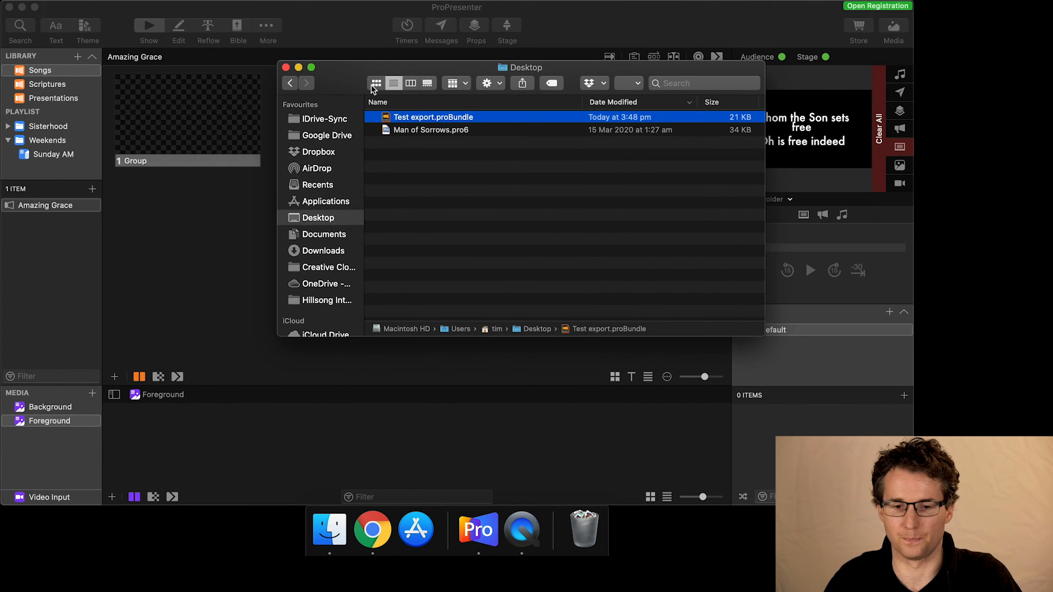
pyautogui.click(404, 131)
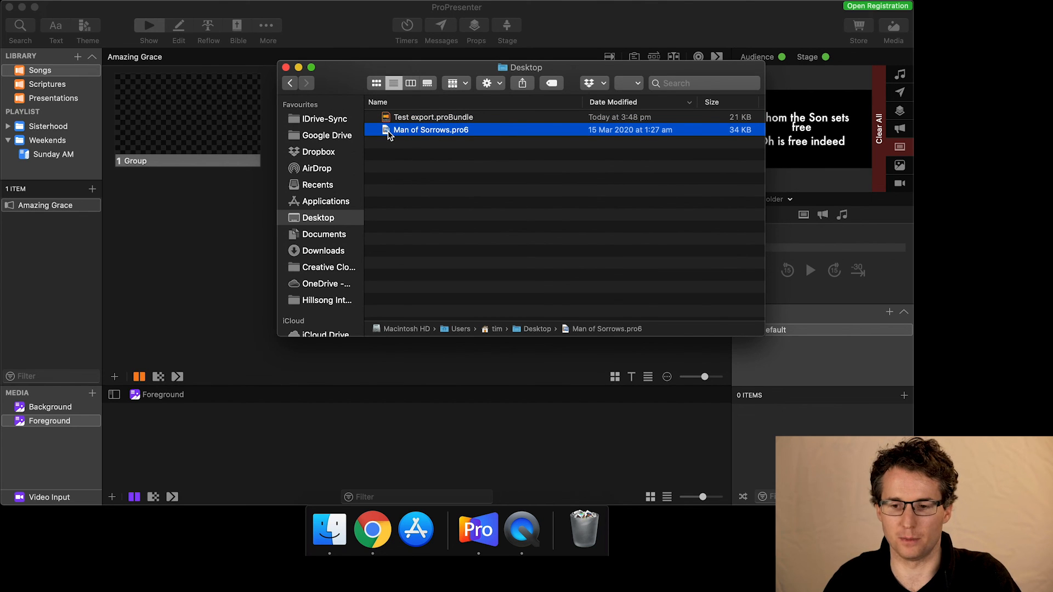
pyautogui.moveTo(387, 130); pyautogui.dragTo(40, 72)
pyautogui.click(33, 299)
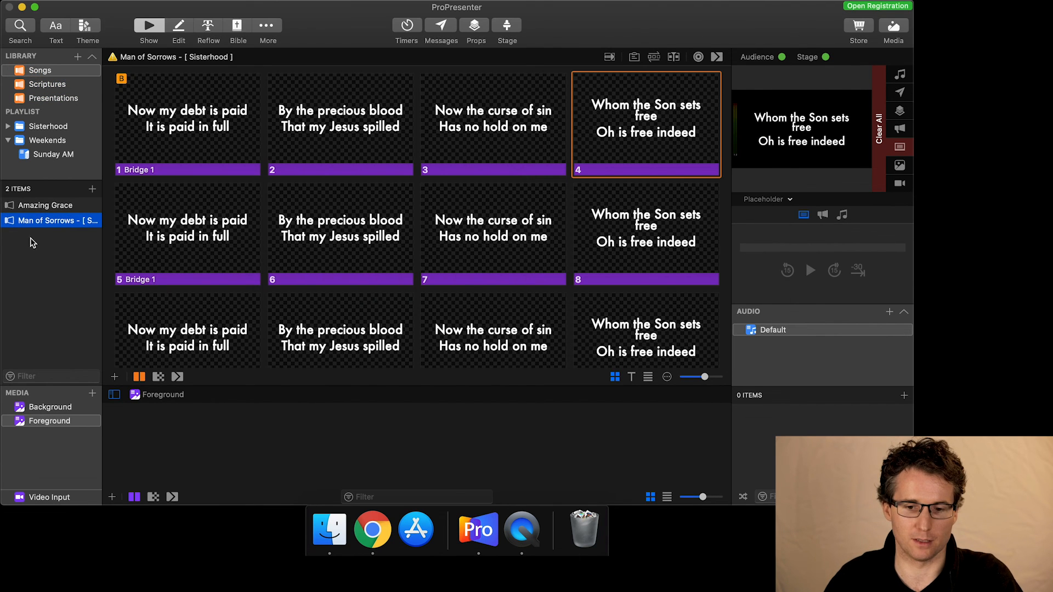